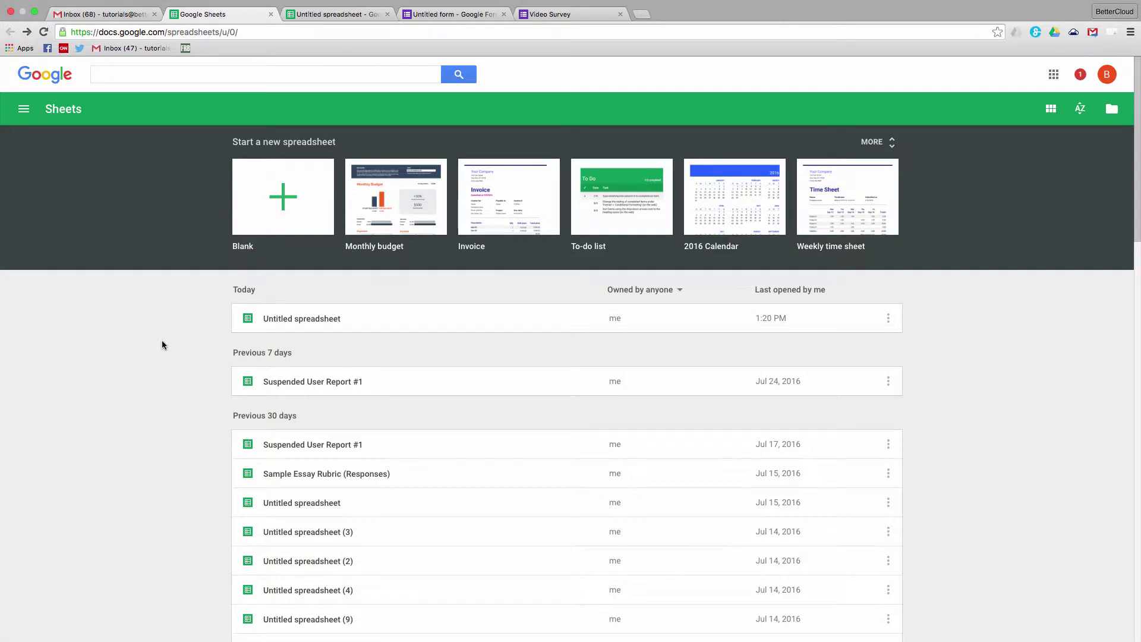
# - Open the Sheets main menu and look at the Settings page
pyautogui.click(23, 109)
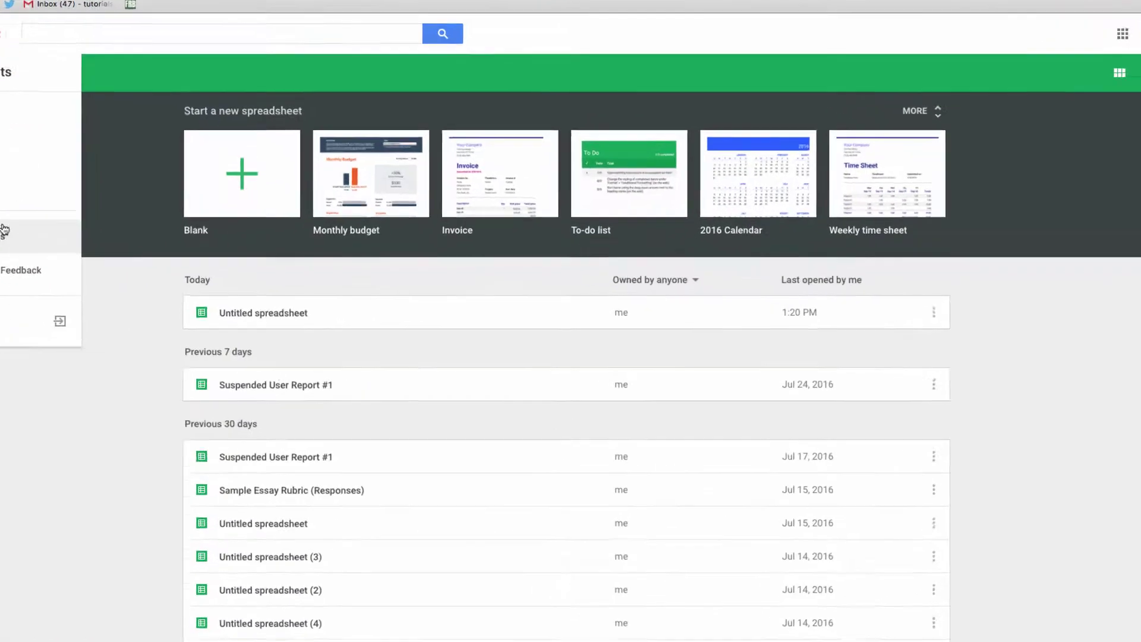
pyautogui.click(4, 231)
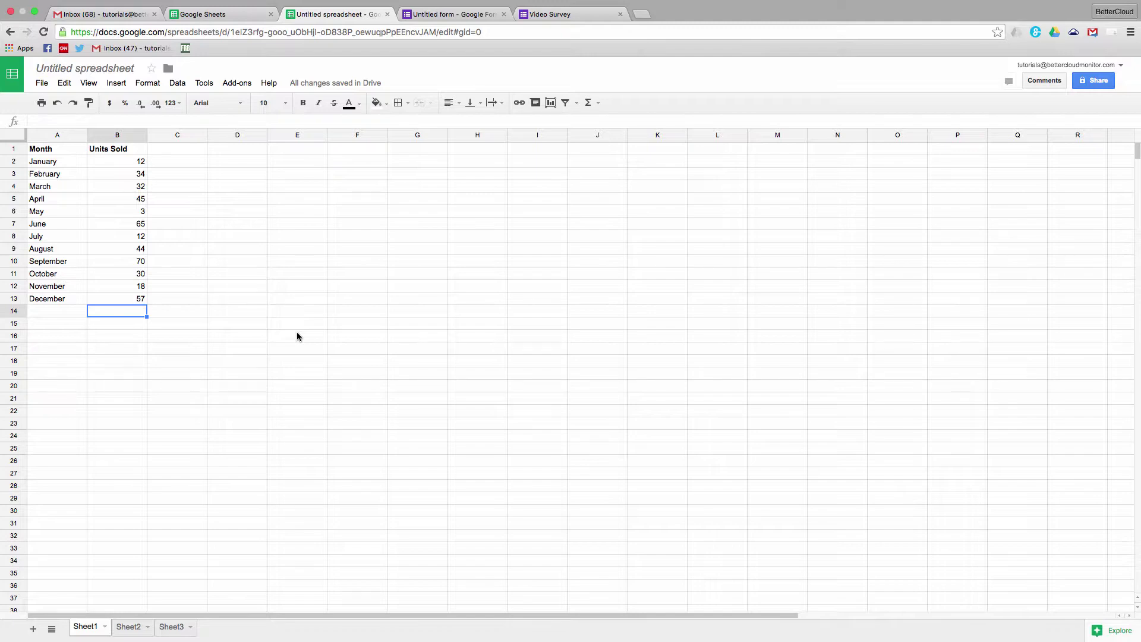
# - Select cell D4 beside the Units Sold column and enter = to begin a formula
pyautogui.hscroll(8, 297, 336)
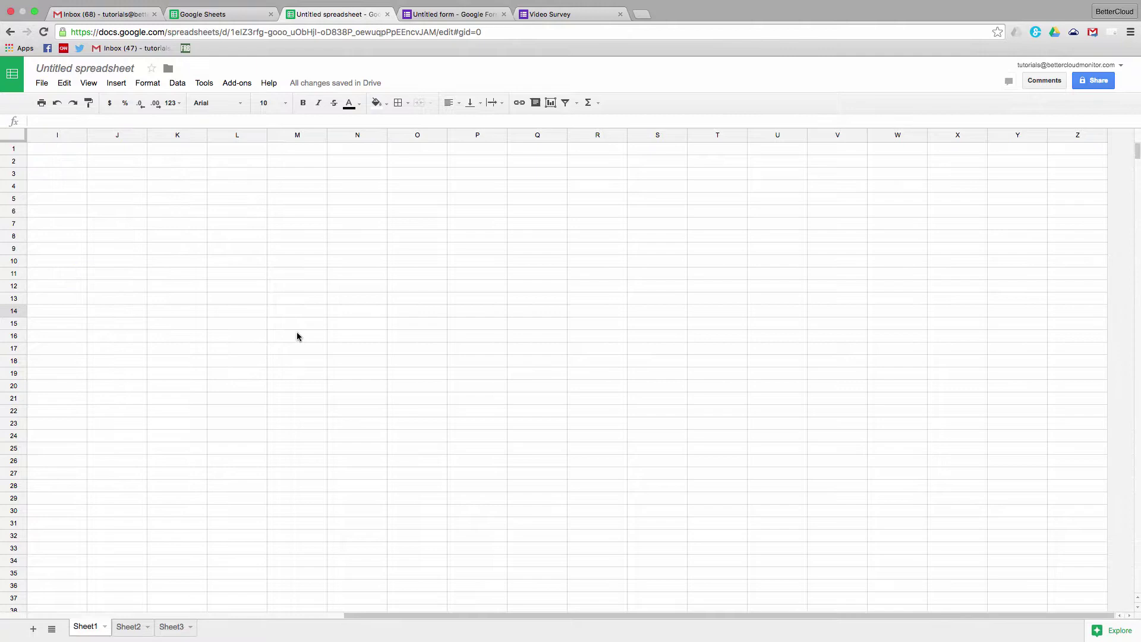
pyautogui.hscroll(-8, 297, 336)
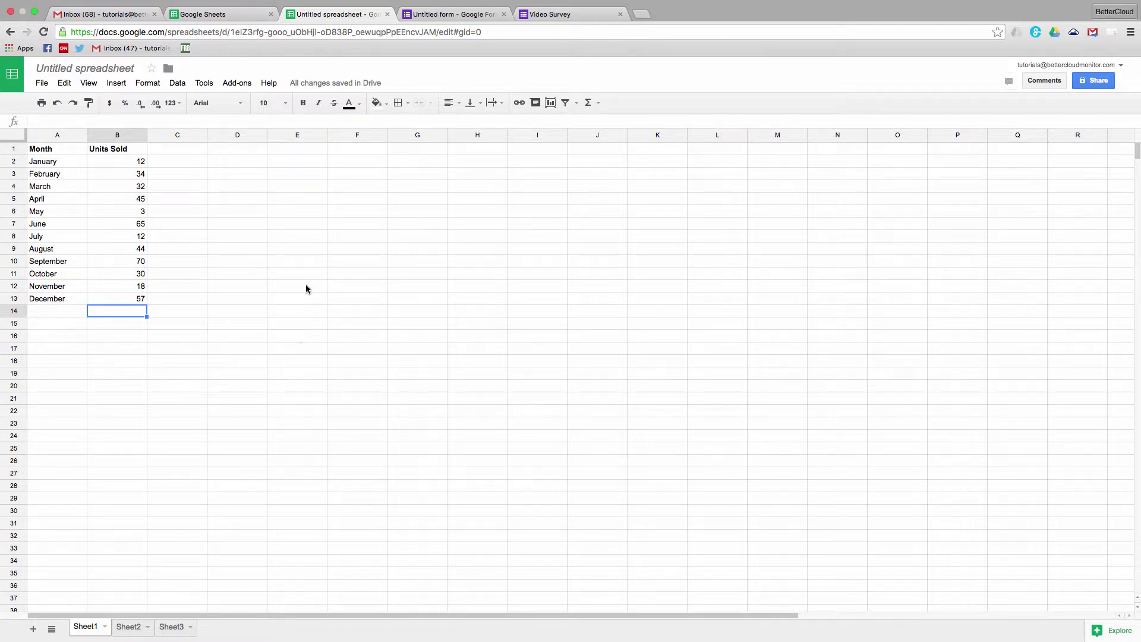
pyautogui.click(226, 187)
pyautogui.write('=')
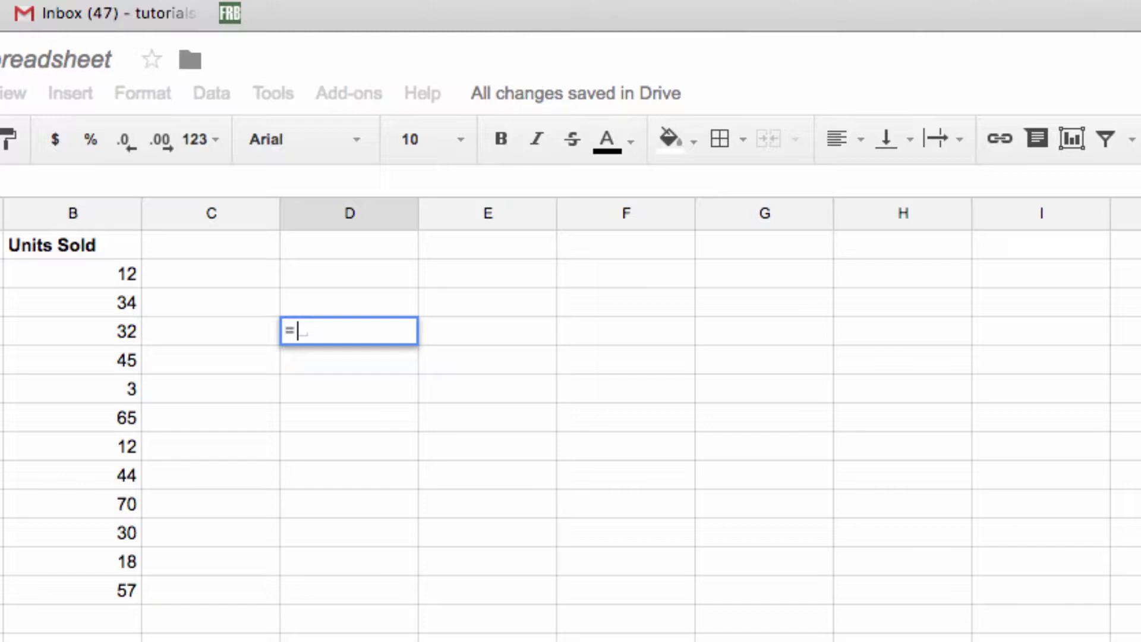
# - Enter =SUM(B2:B13) in D4 to total 422, then start a =SUMIF formula below
pyautogui.write('SUM')
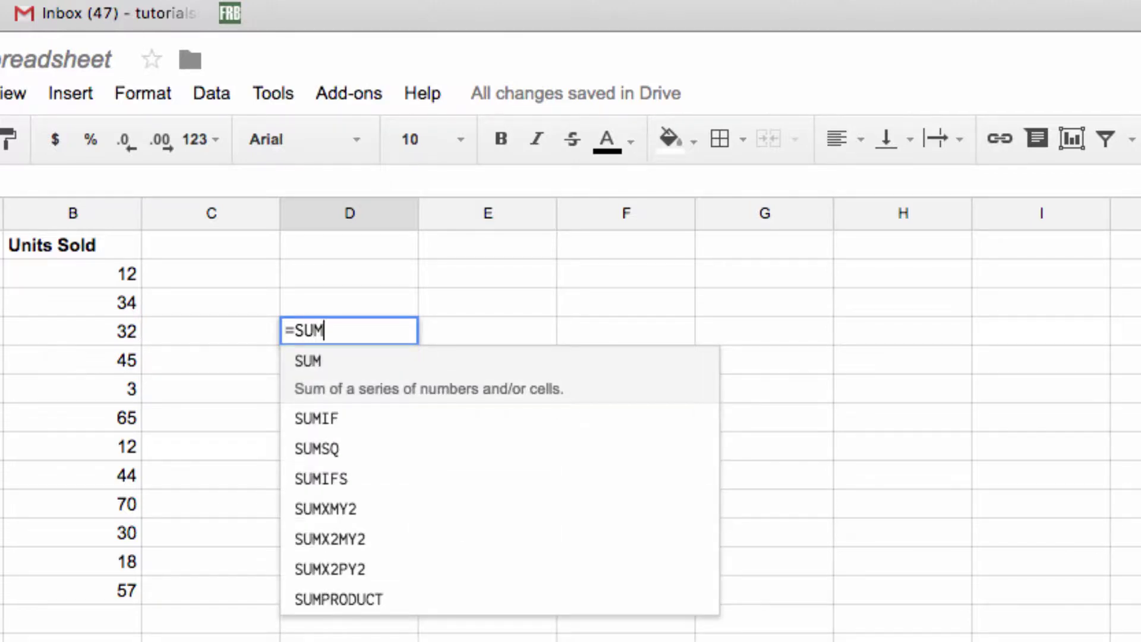
pyautogui.click(331, 366)
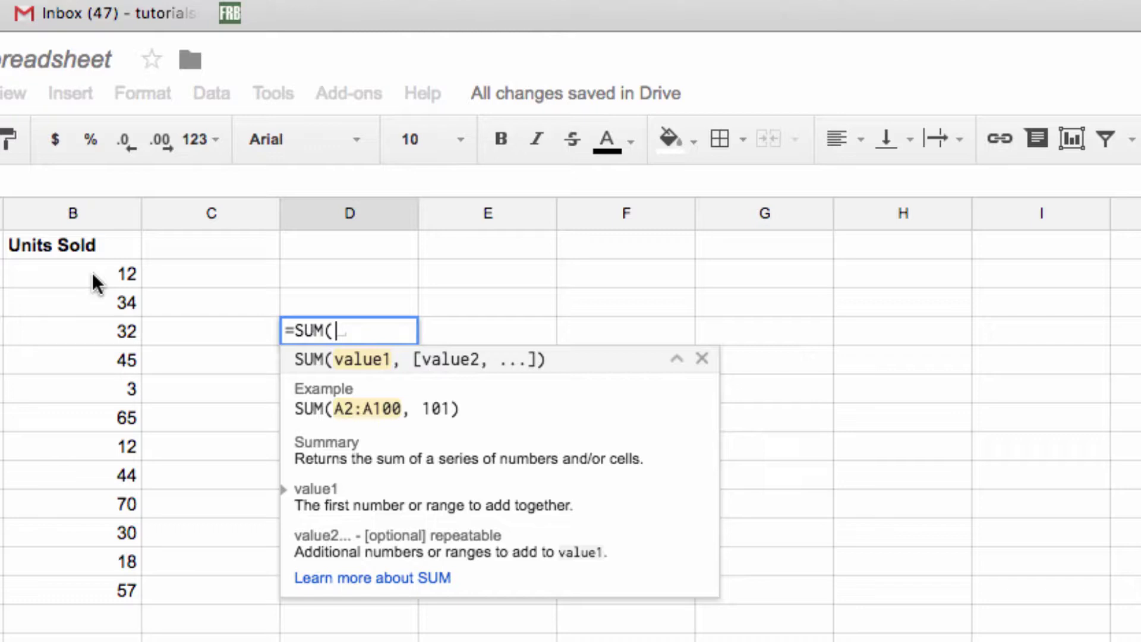
pyautogui.moveTo(92, 273); pyautogui.dragTo(102, 590)
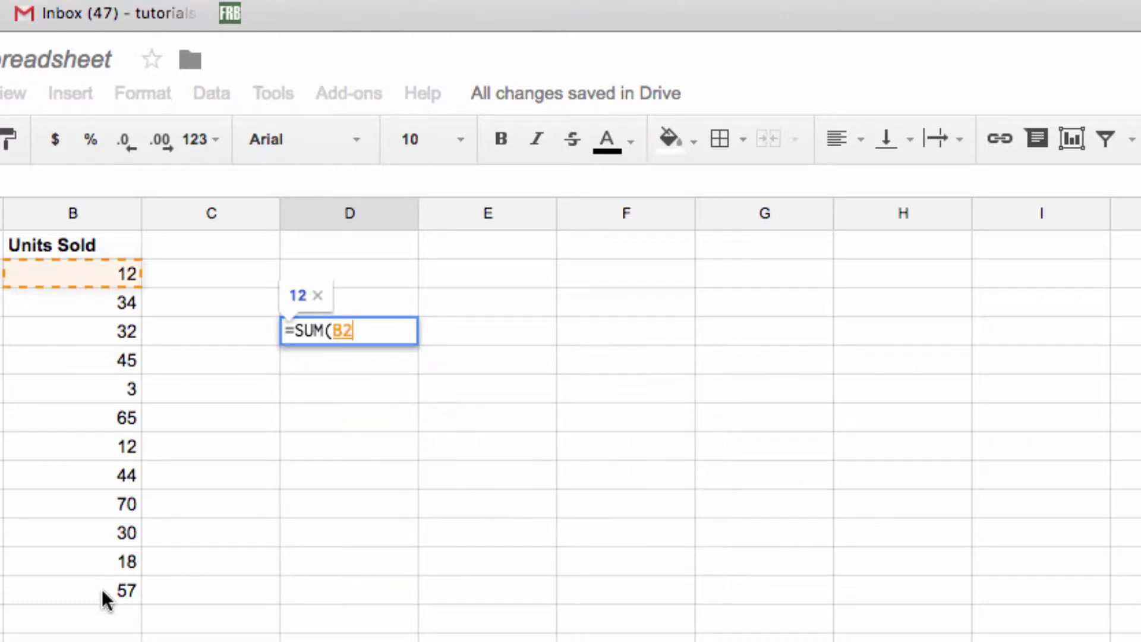
pyautogui.write(')')
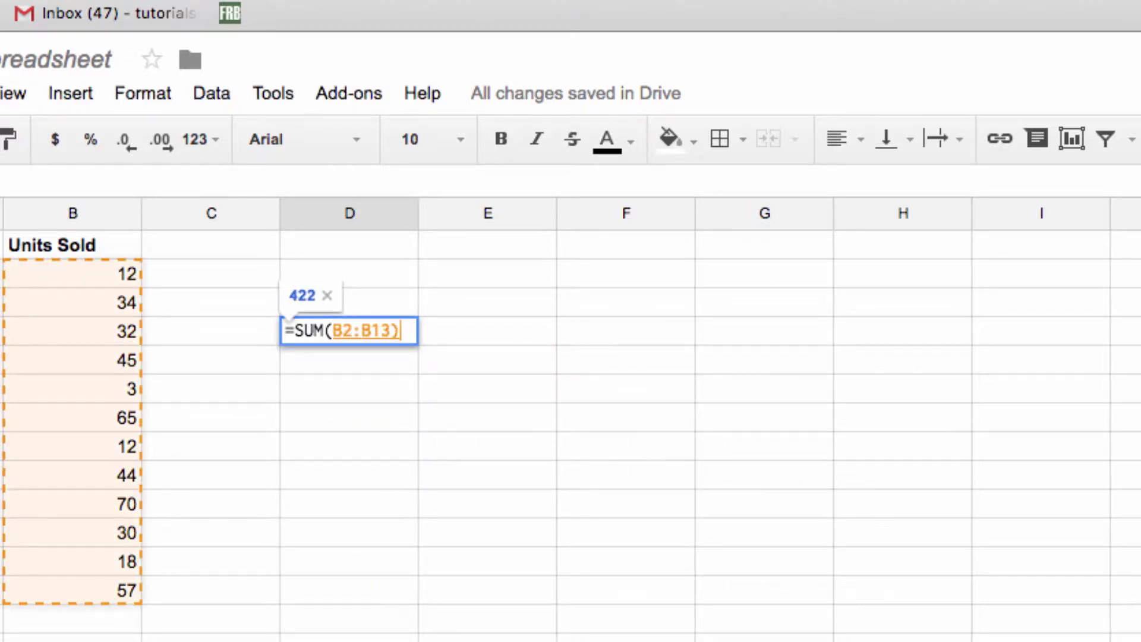
pyautogui.press('Return')
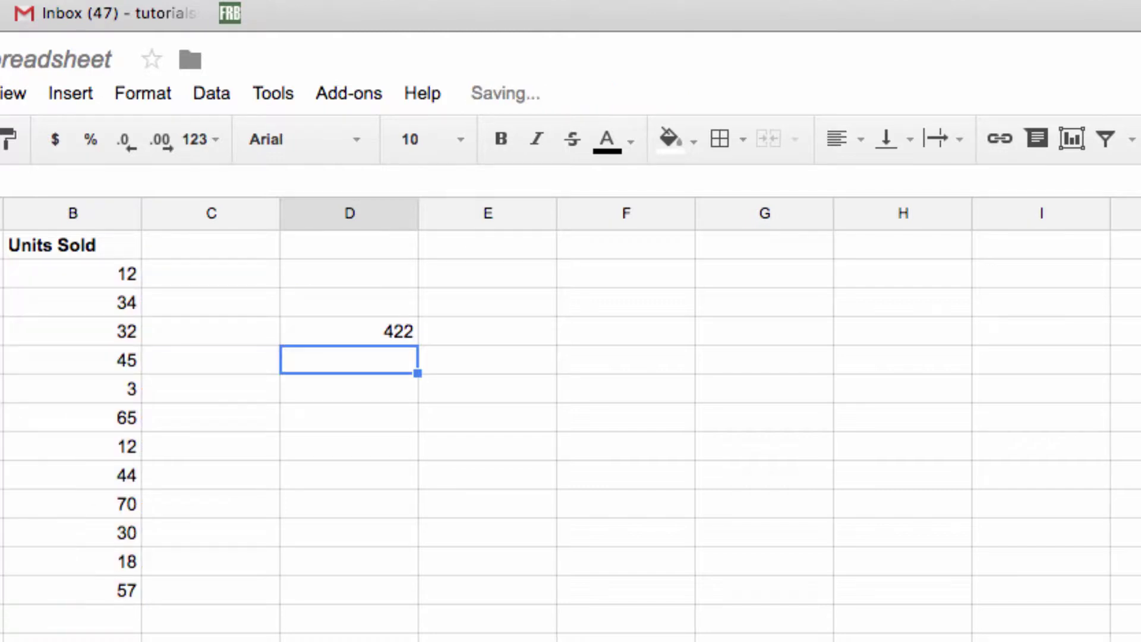
pyautogui.write('=S')
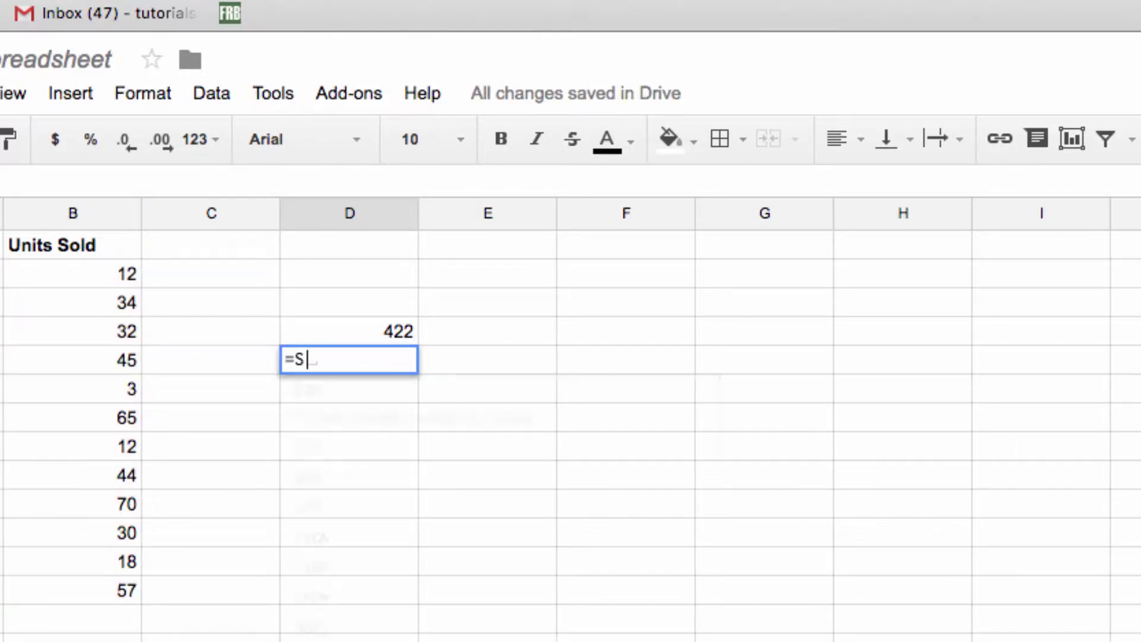
pyautogui.write('UMIF')
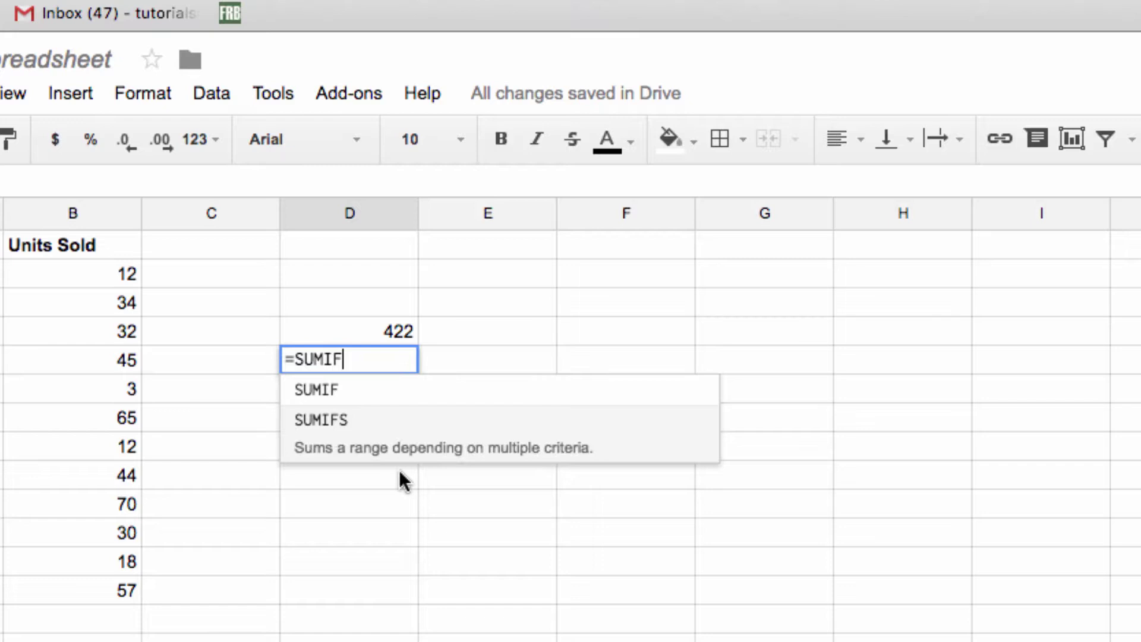
pyautogui.click(409, 404)
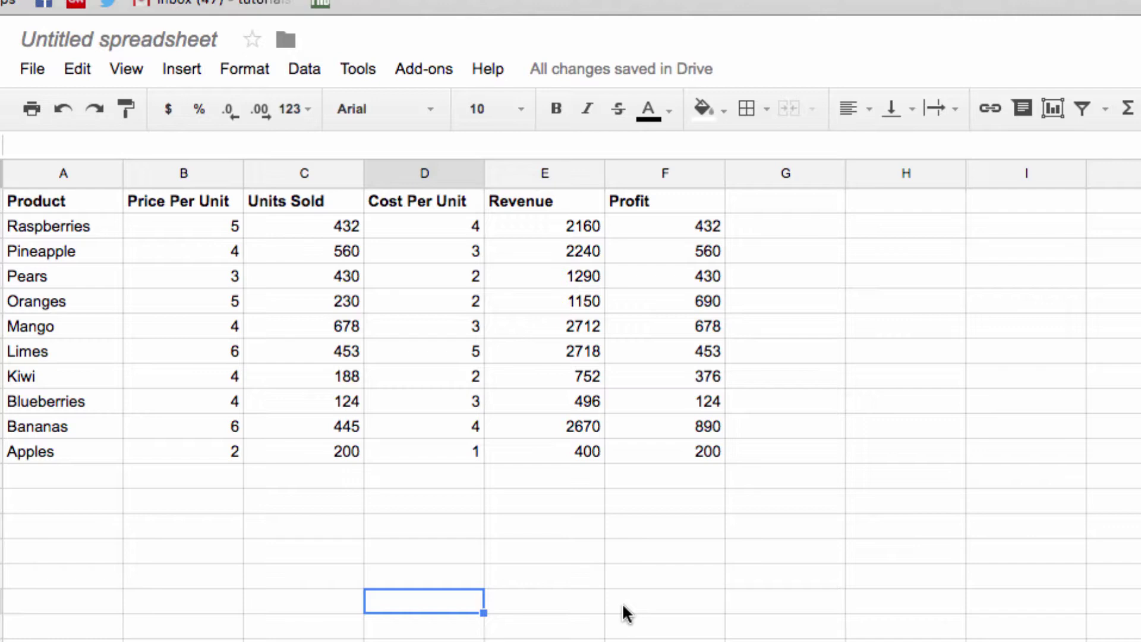
# - Select the fruit table A1:F11 and create a new filter view, Filter 1, over it
pyautogui.click(622, 452)
pyautogui.keyDown('shift'); pyautogui.click(46, 201); pyautogui.keyUp('shift')
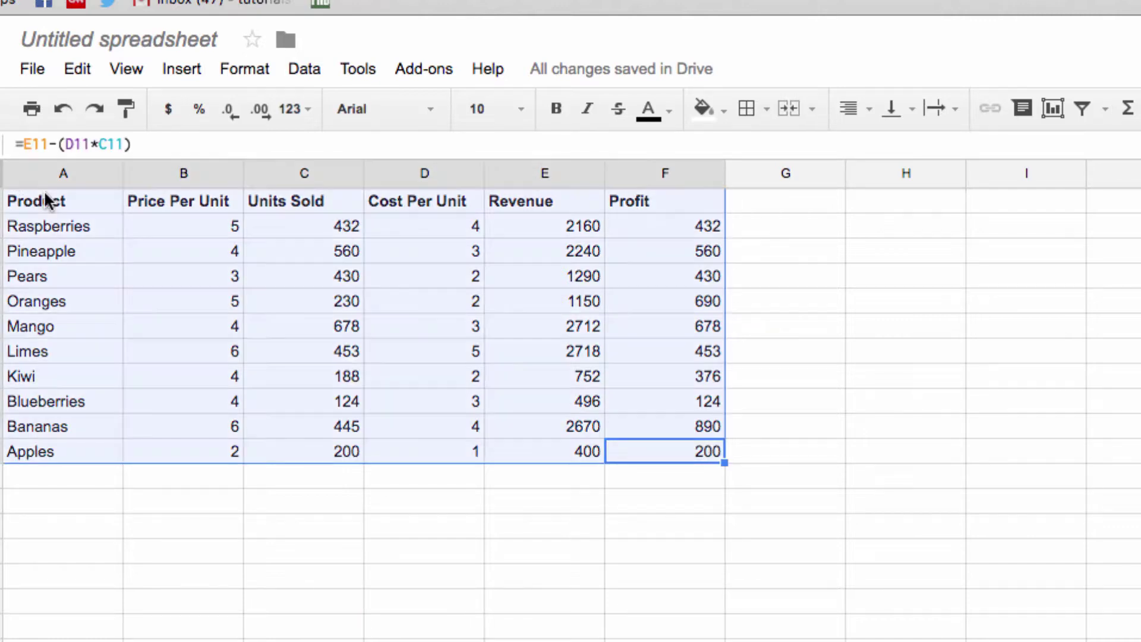
pyautogui.click(292, 69)
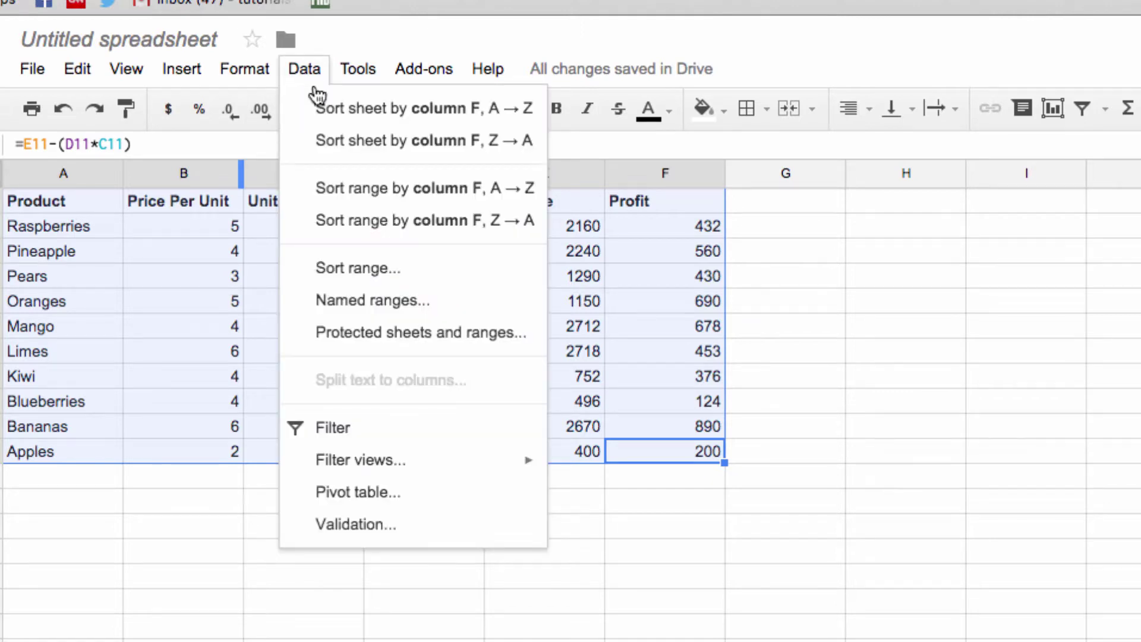
pyautogui.moveTo(494, 461)
pyautogui.click(634, 470)
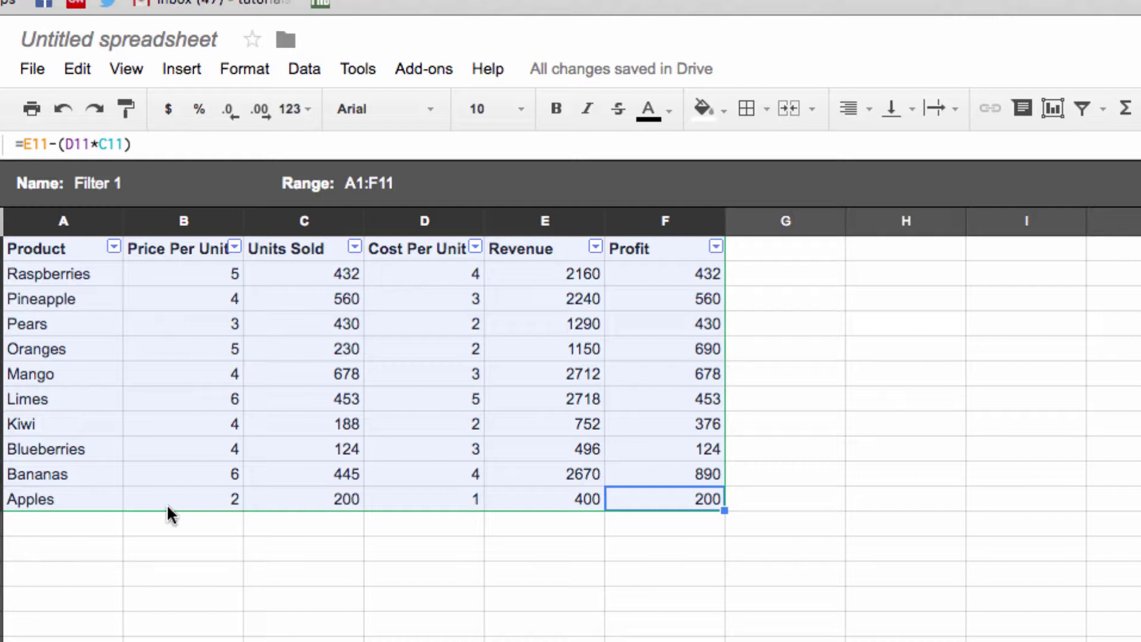
# - Filter the Product column to show only Raspberries and Blueberries
pyautogui.click(114, 247)
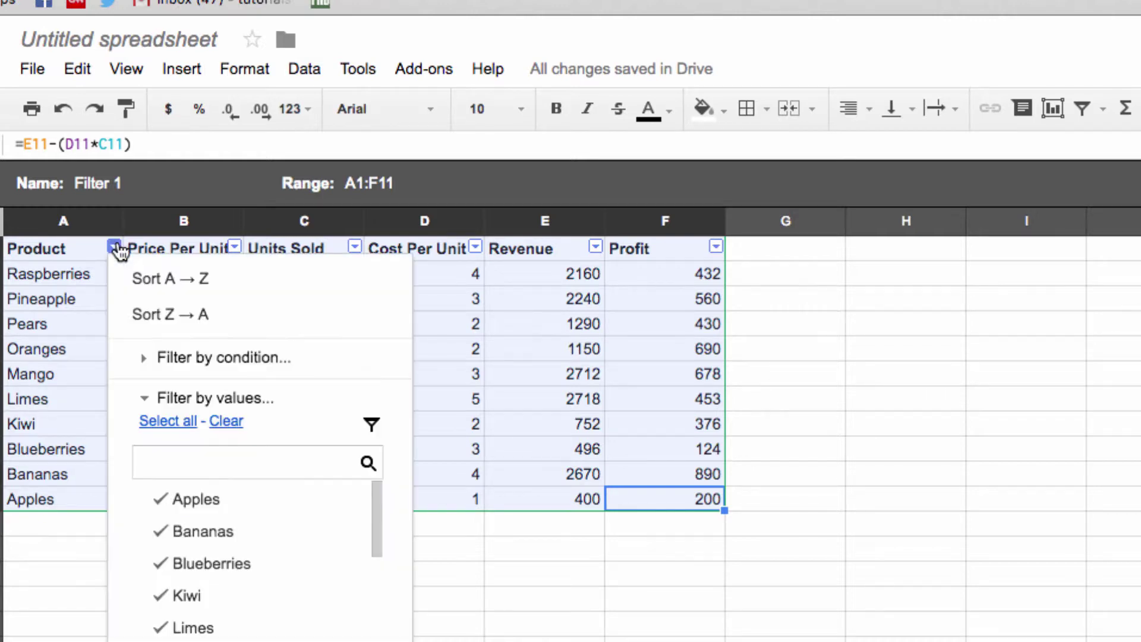
pyautogui.click(270, 502)
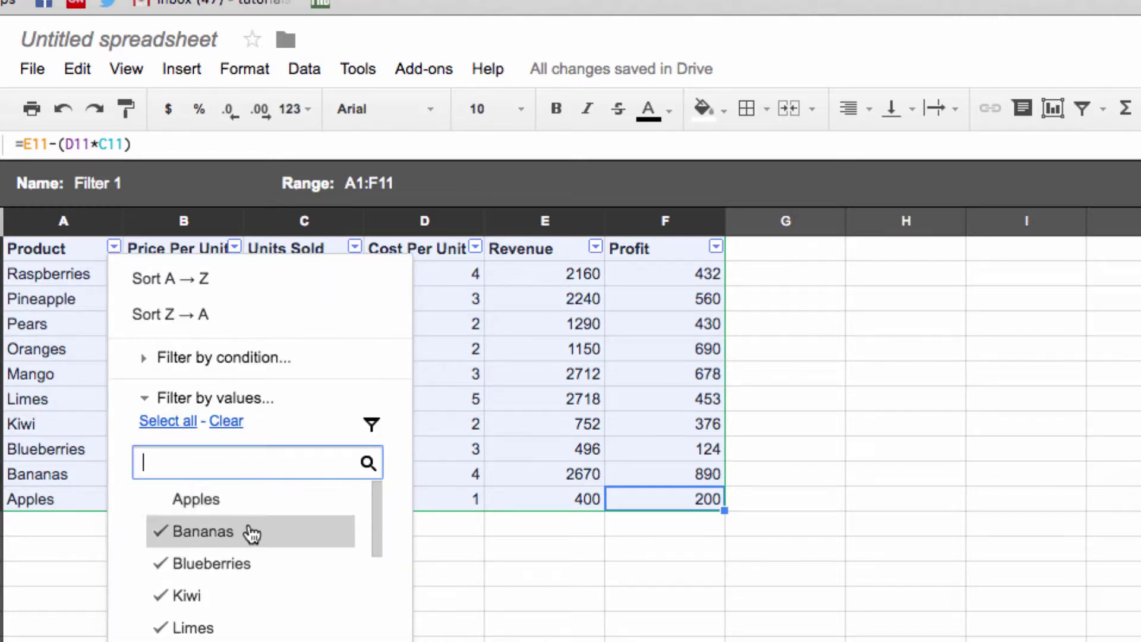
pyautogui.click(250, 532)
pyautogui.click(232, 588)
pyautogui.click(214, 620)
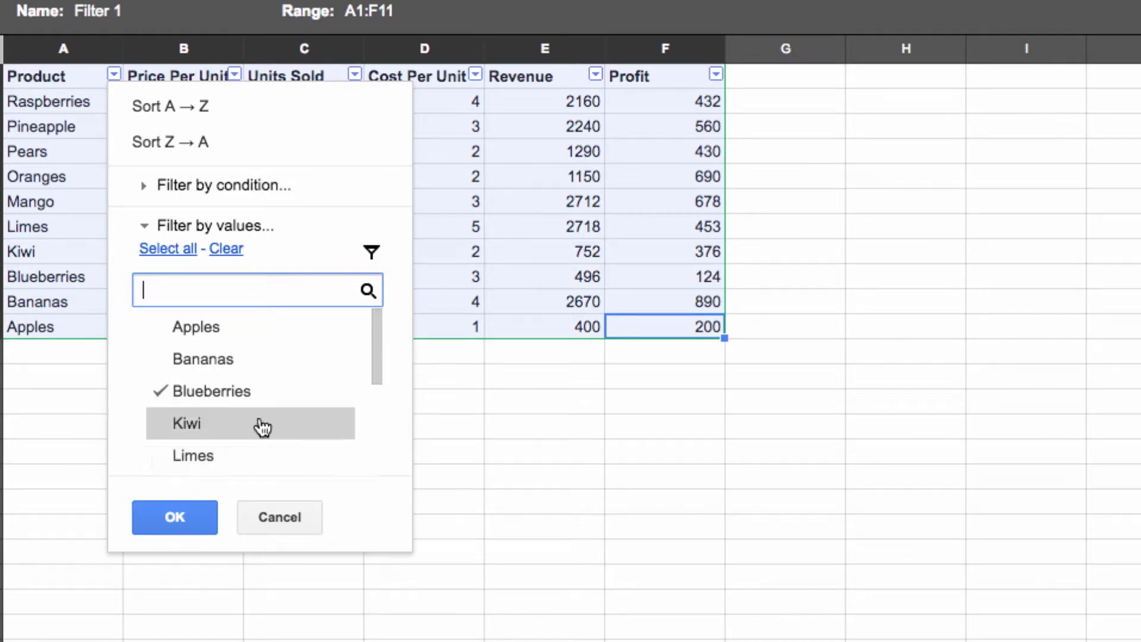
pyautogui.scroll(-1, 305, 575)
pyautogui.scroll(-4, 297, 410)
pyautogui.click(190, 330)
pyautogui.click(206, 354)
pyautogui.click(211, 381)
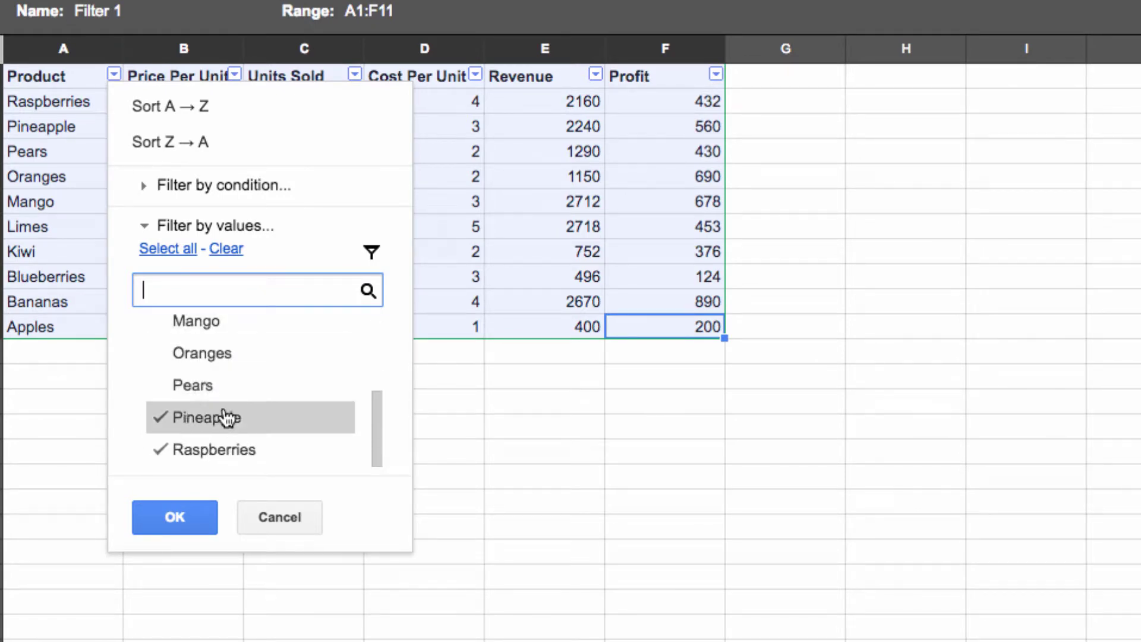
pyautogui.click(230, 416)
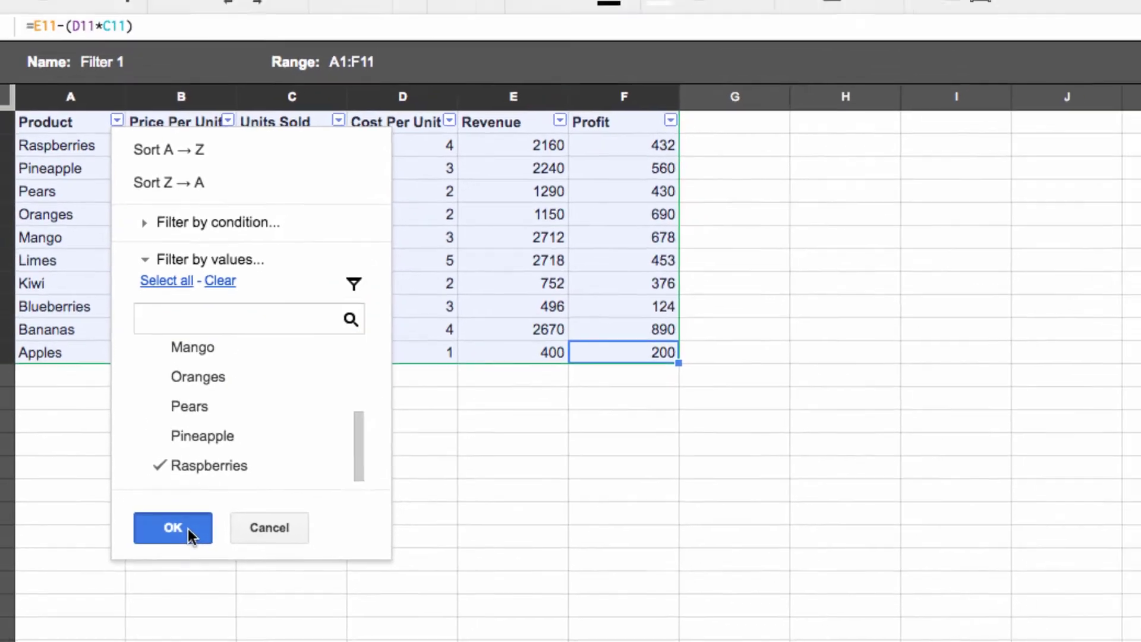
pyautogui.click(188, 529)
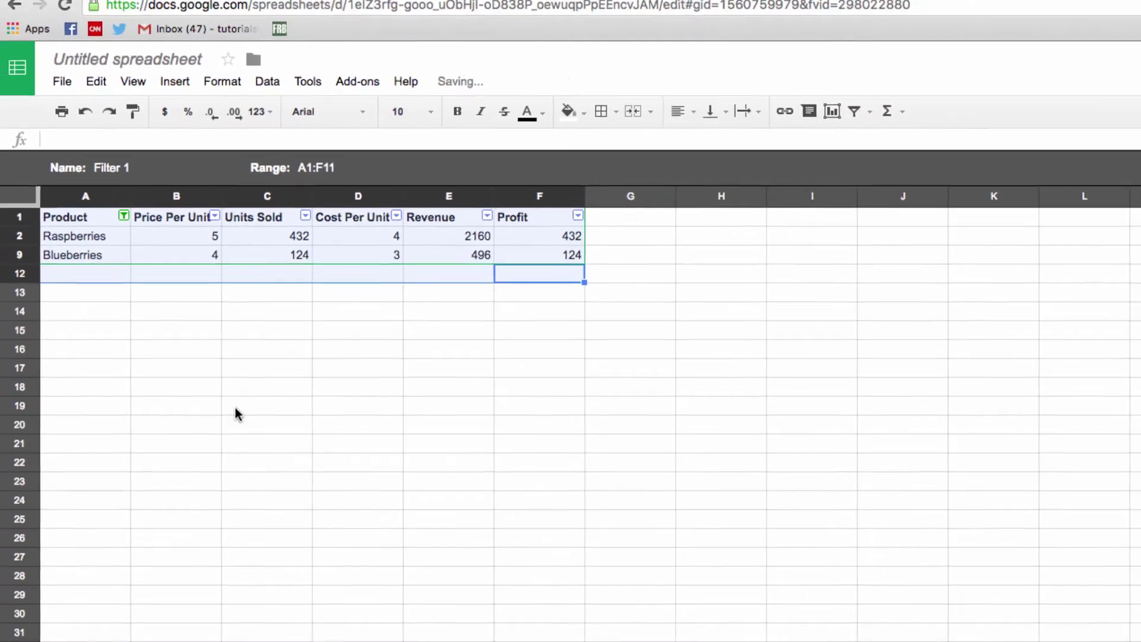
# - Rename the filter view to 'Berries'
pyautogui.click(119, 64)
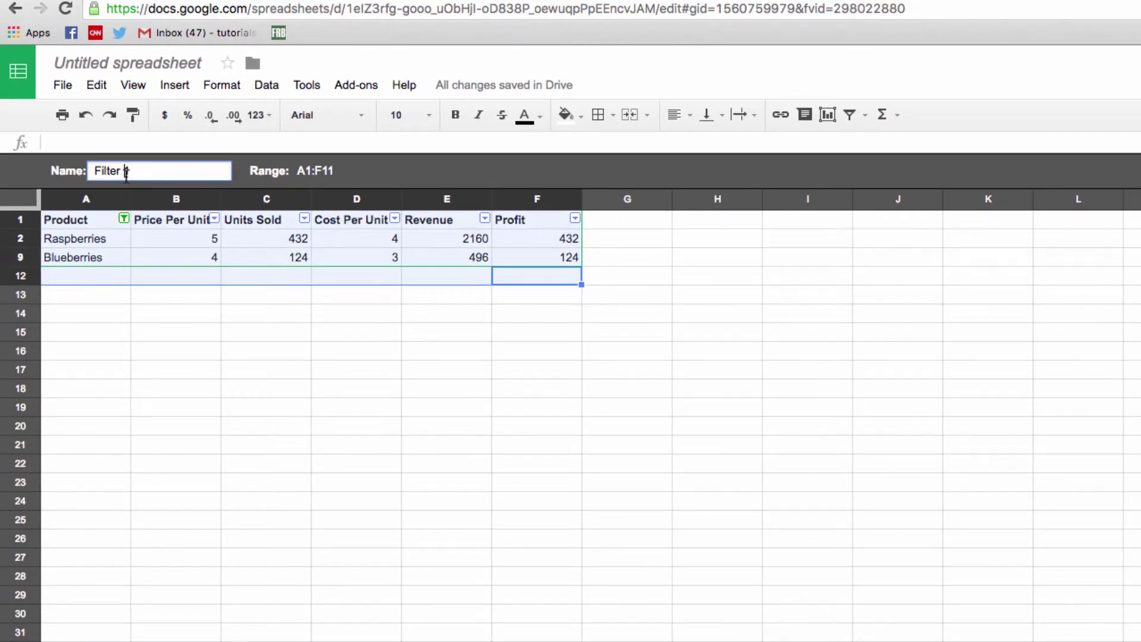
pyautogui.tripleClick(126, 172)
pyautogui.write('Berri')
pyautogui.write('ies')
pyautogui.click(865, 309)
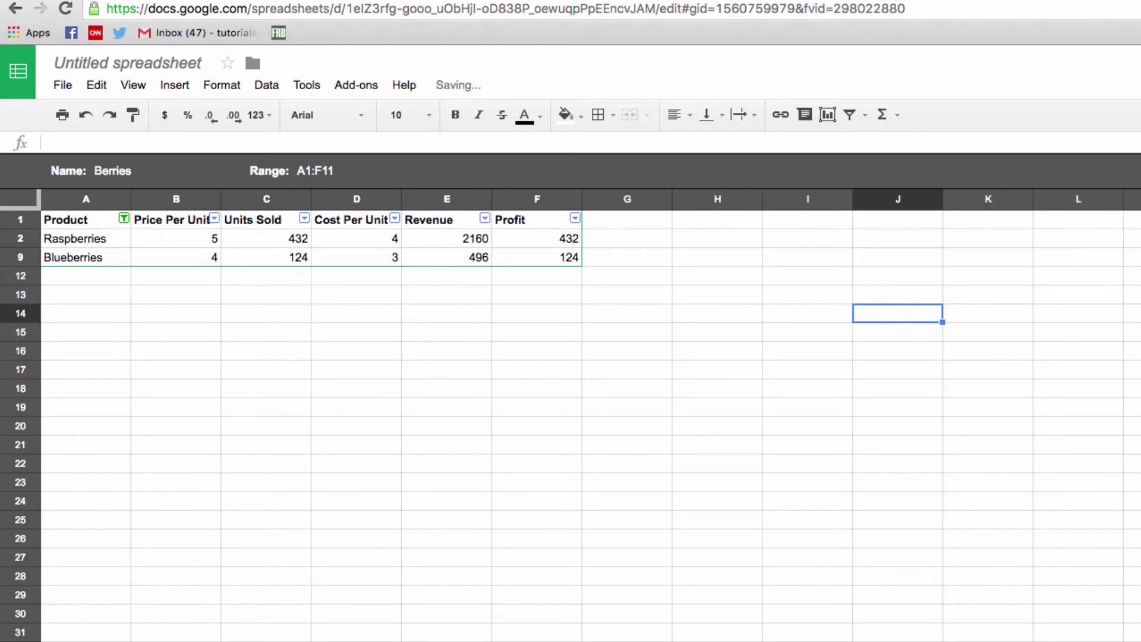
# - Close the view, reapply the saved Berries filter view, then close it again
pyautogui.click(1125, 171)
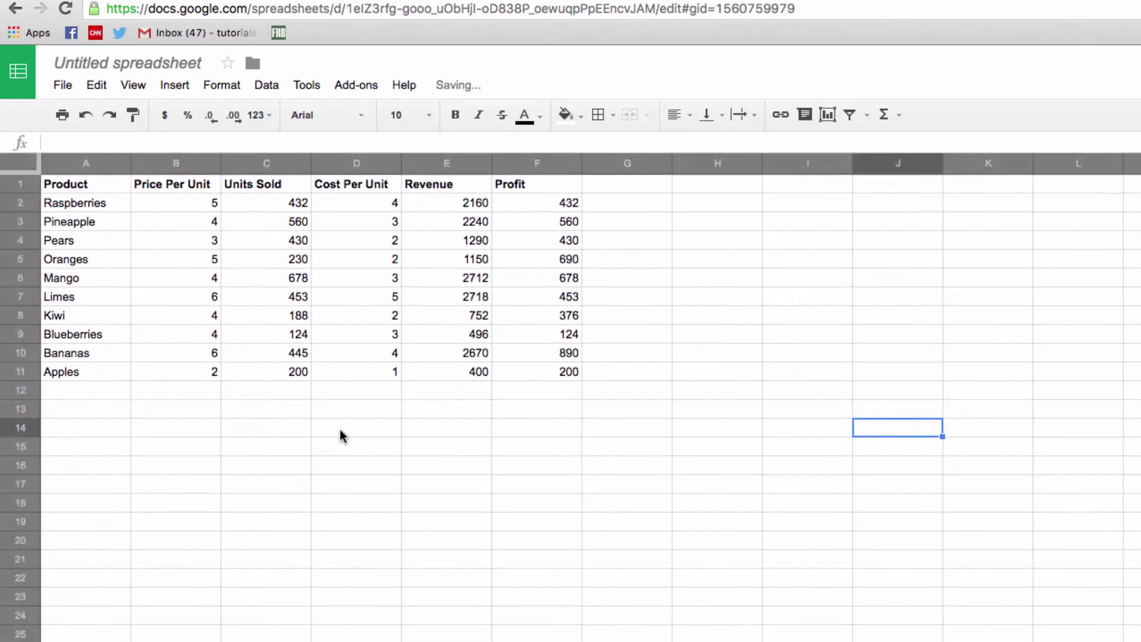
pyautogui.click(276, 83)
pyautogui.moveTo(416, 318)
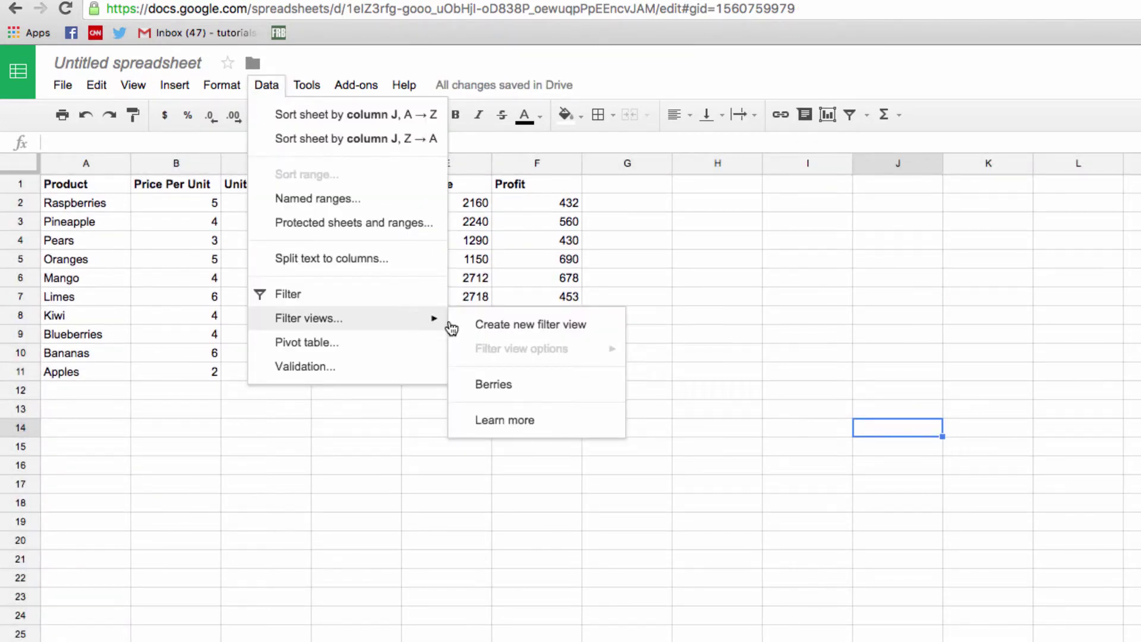
pyautogui.click(504, 390)
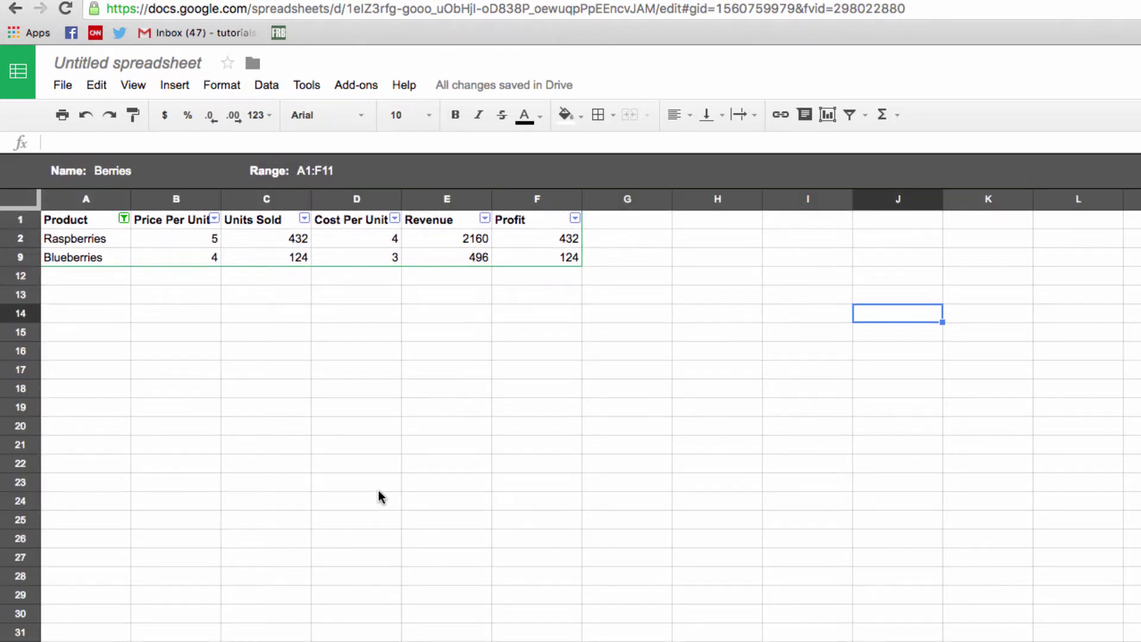
pyautogui.press('super+bracketleft')
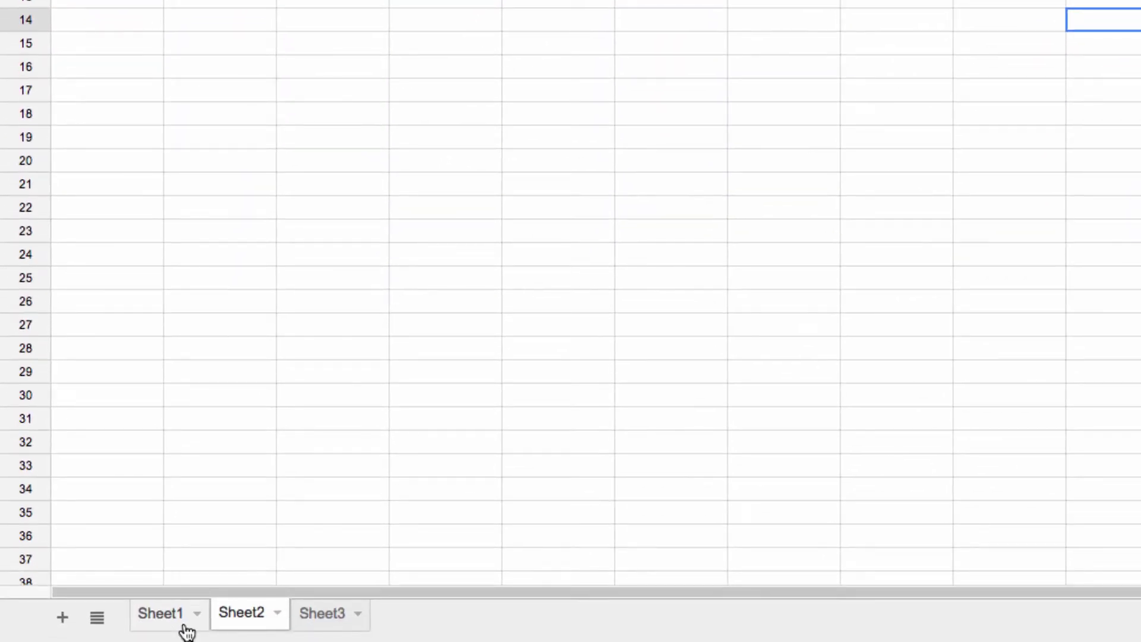
# - Give the Sheet1 tab a green colour and Sheet2 red, then move to Sheet3
pyautogui.rightClick(188, 632)
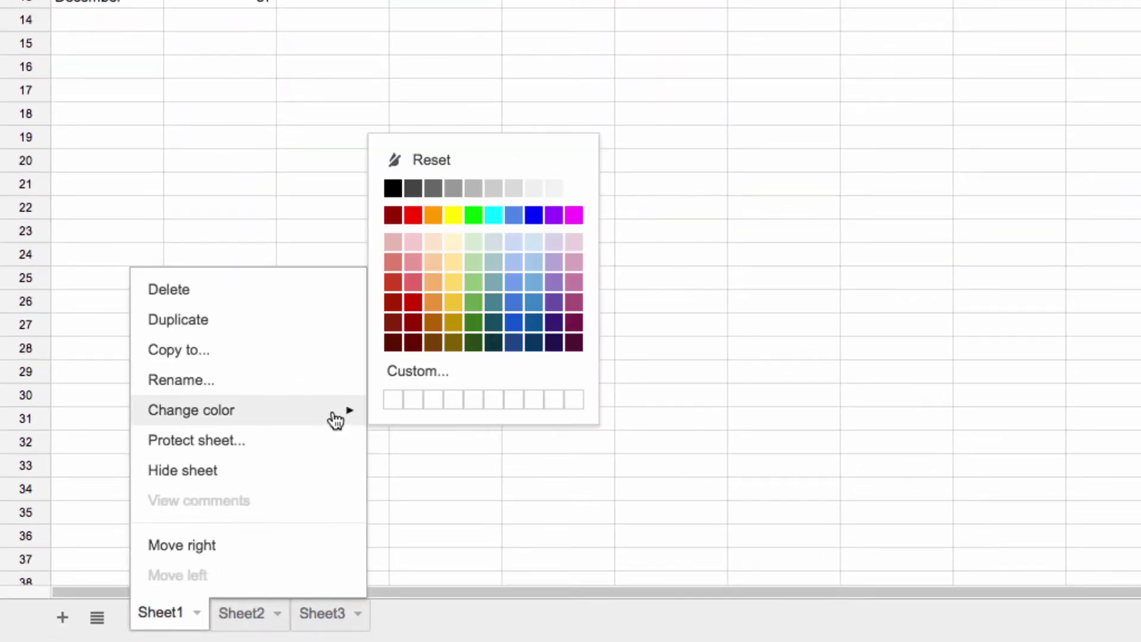
pyautogui.moveTo(315, 413)
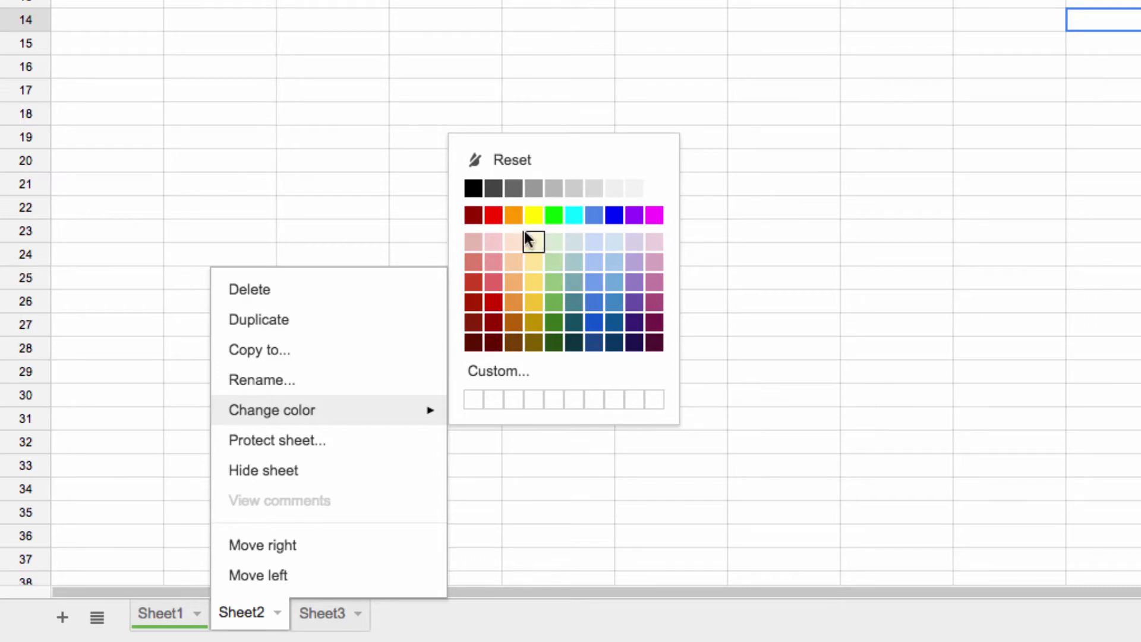
pyautogui.click(494, 215)
pyautogui.click(331, 618)
pyautogui.rightClick(331, 618)
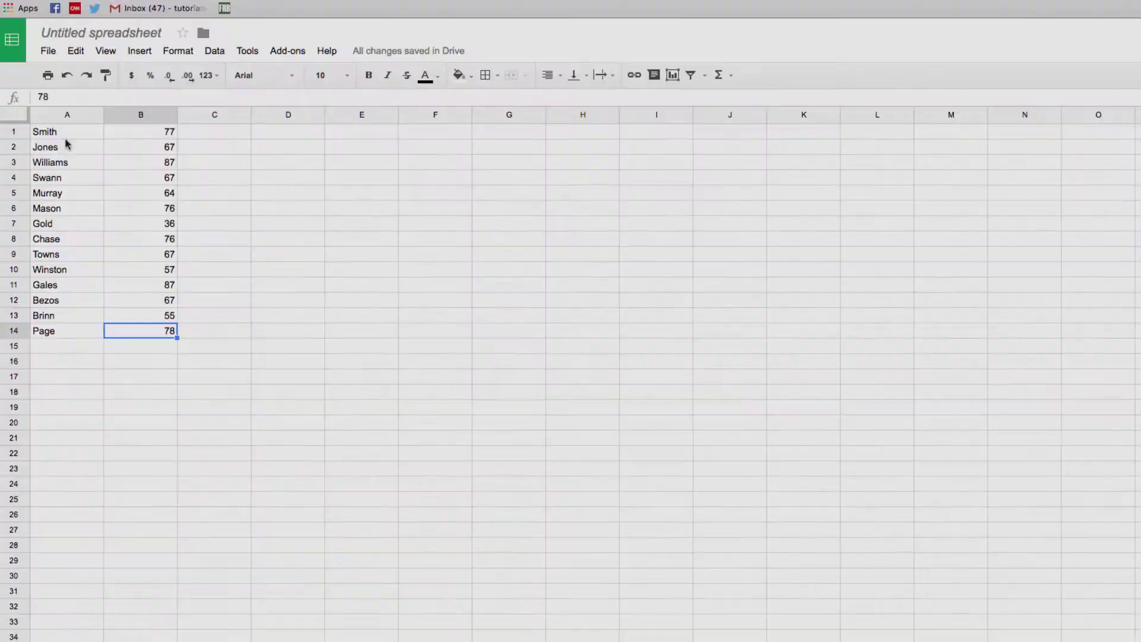
# - Copy Sheet3's surnames A1:A14 and paste them transposed into Sheet4 row 1 (A1:N1)
pyautogui.click(60, 150)
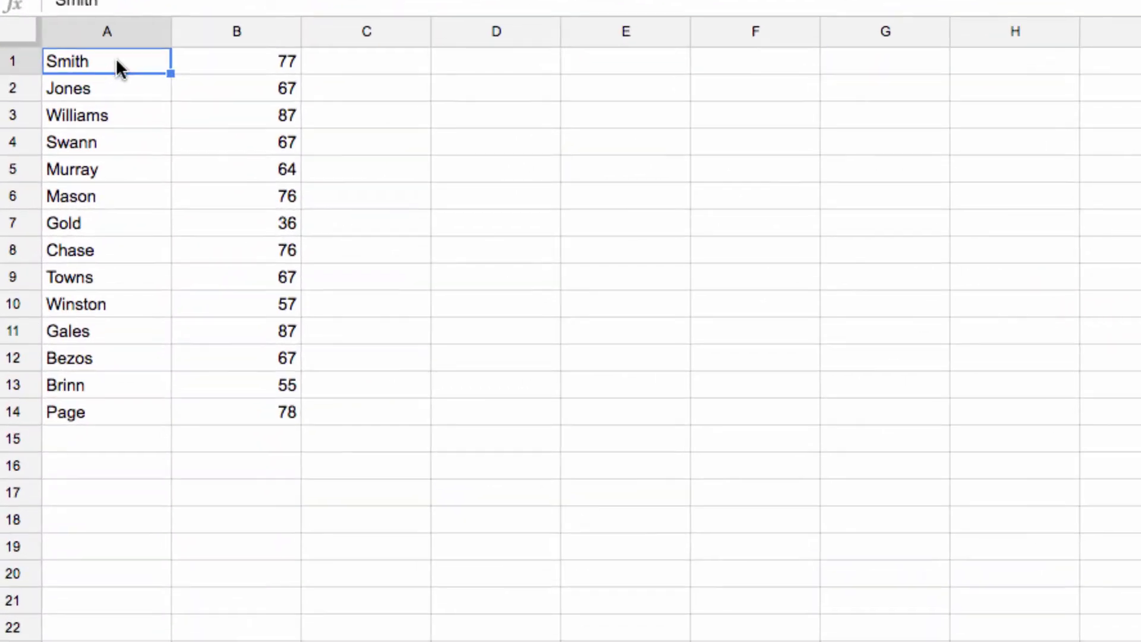
pyautogui.keyDown('shift'); pyautogui.click(113, 423); pyautogui.keyUp('shift')
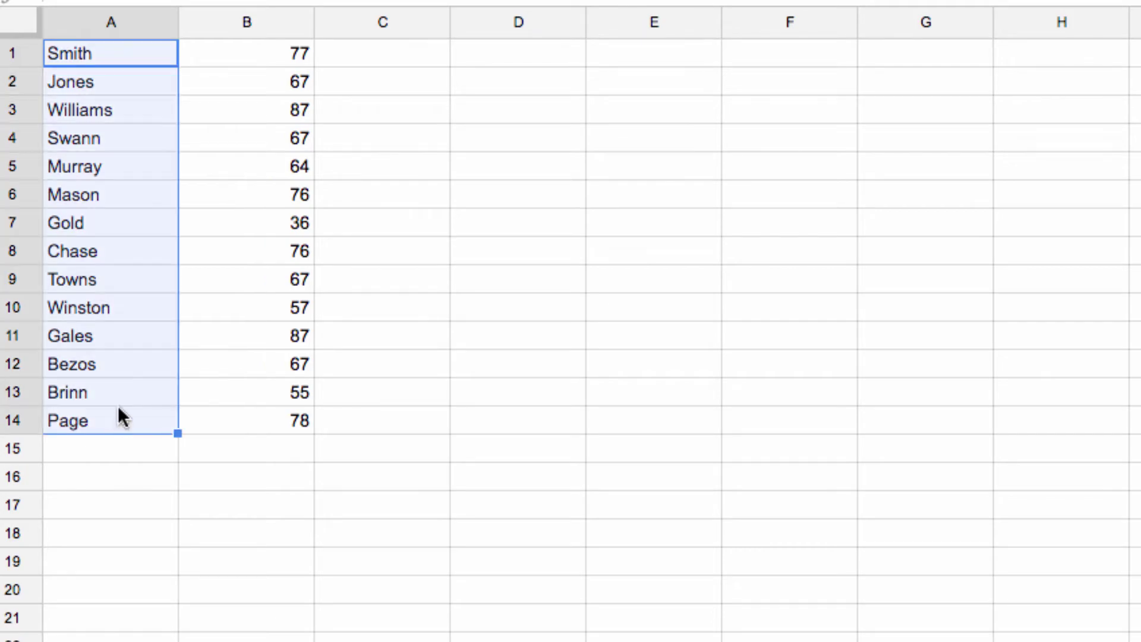
pyautogui.rightClick(118, 407)
pyautogui.click(156, 470)
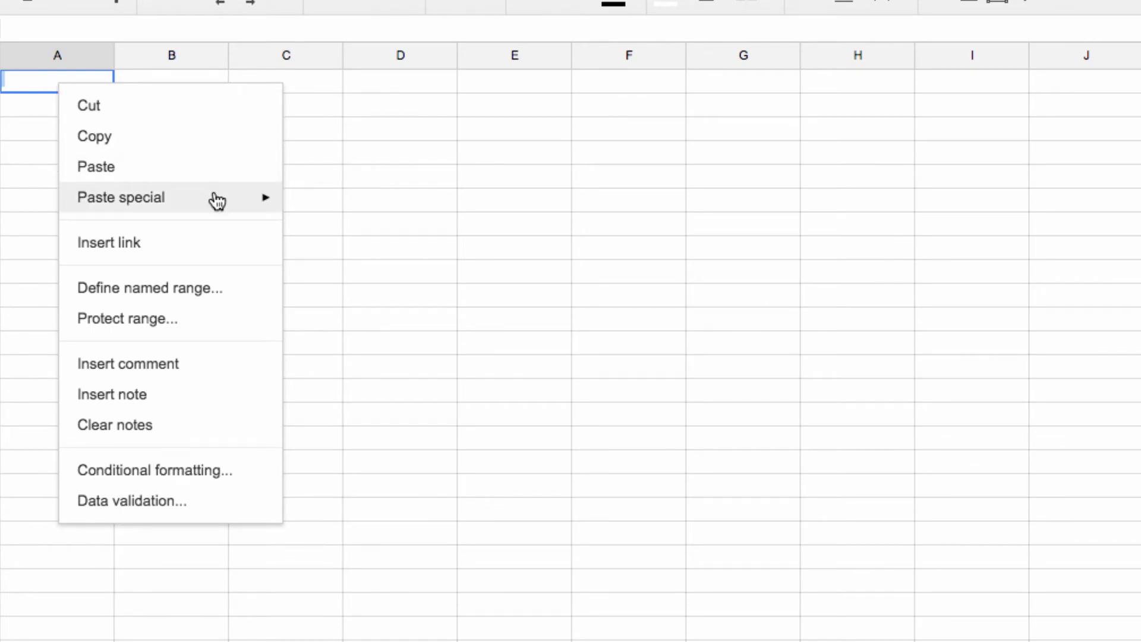
pyautogui.moveTo(217, 201)
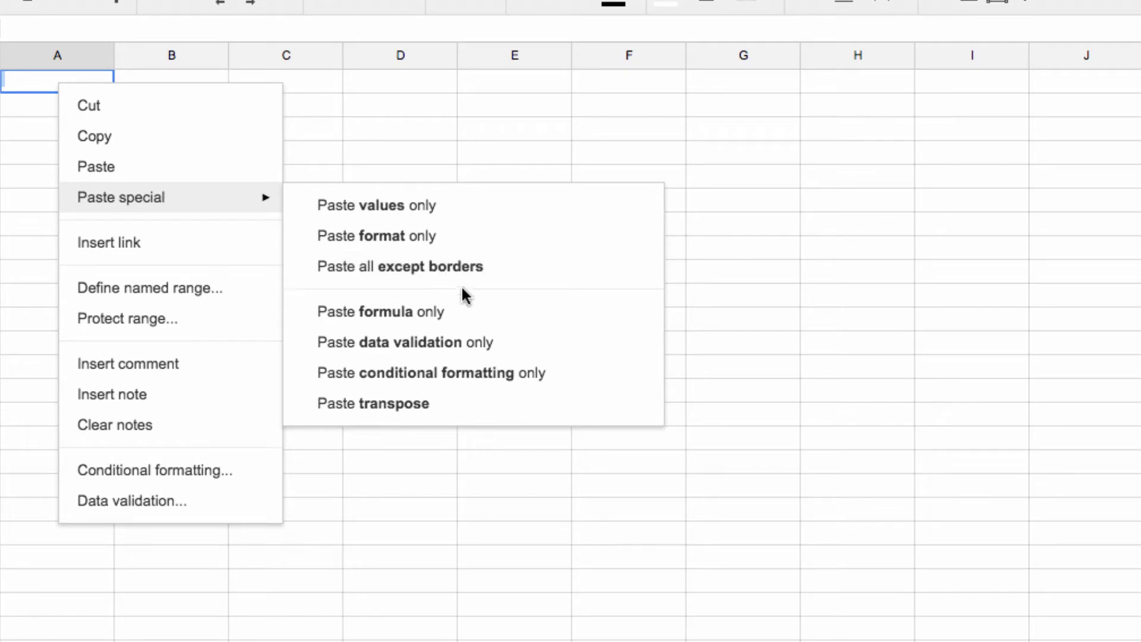
pyautogui.click(463, 404)
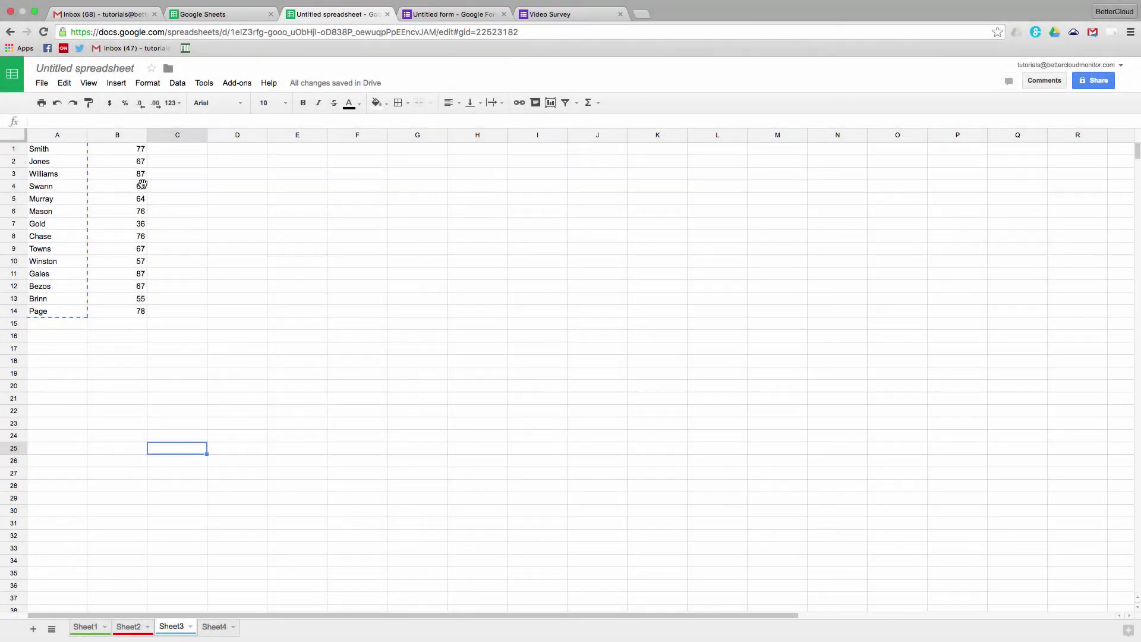
# - Open Find and replace and set its Search scope to Specific range Sheet3!C25
pyautogui.click(64, 83)
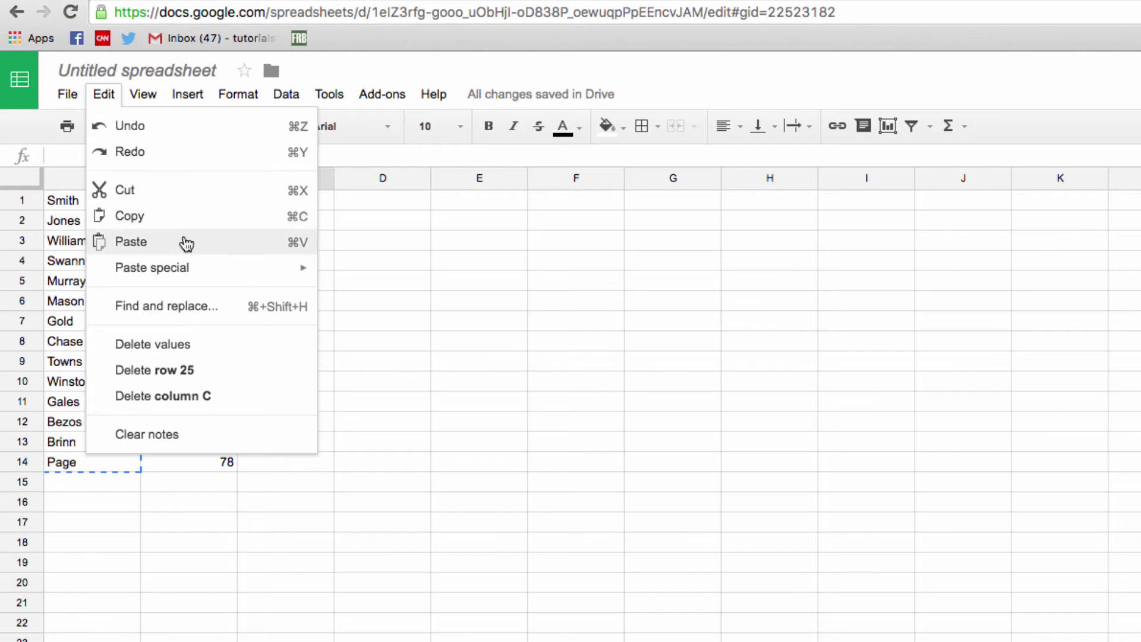
pyautogui.click(191, 313)
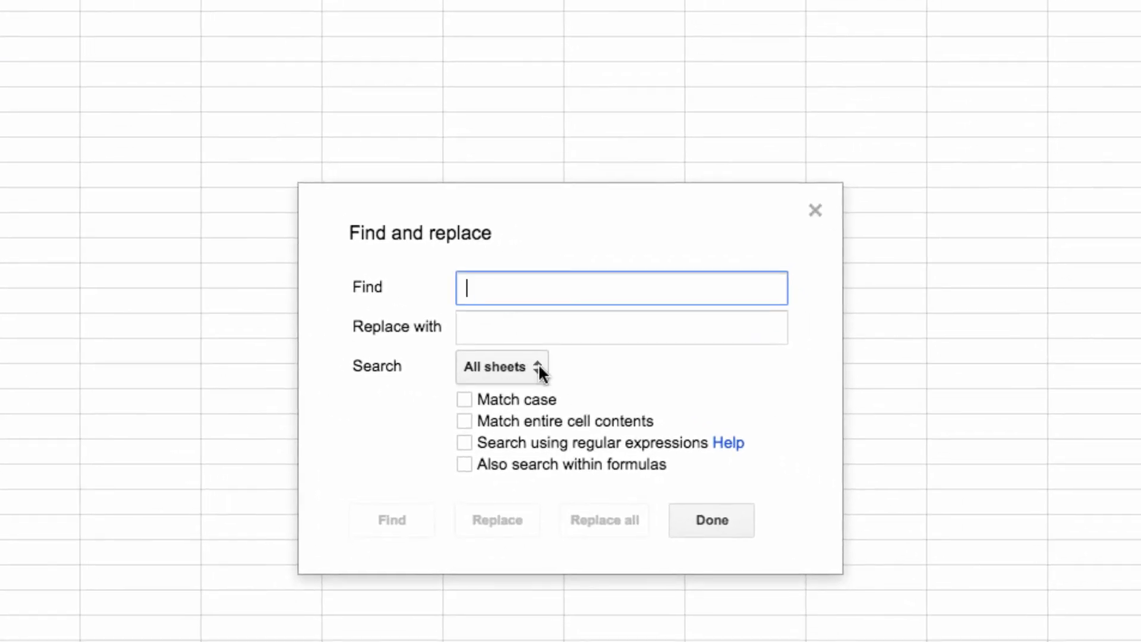
pyautogui.click(843, 497)
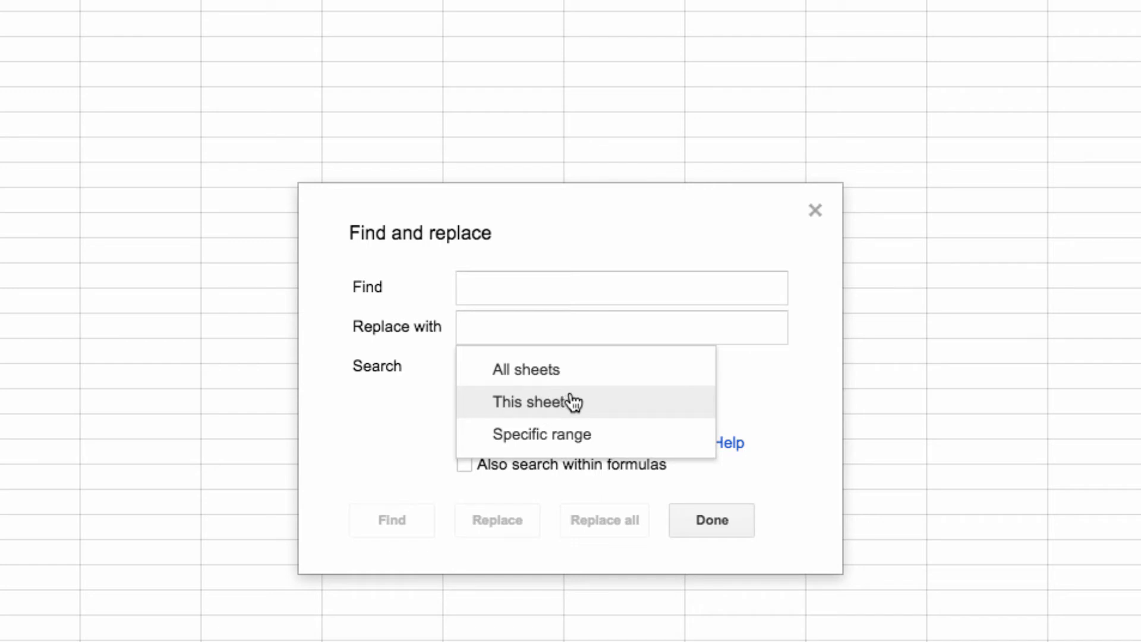
pyautogui.click(570, 434)
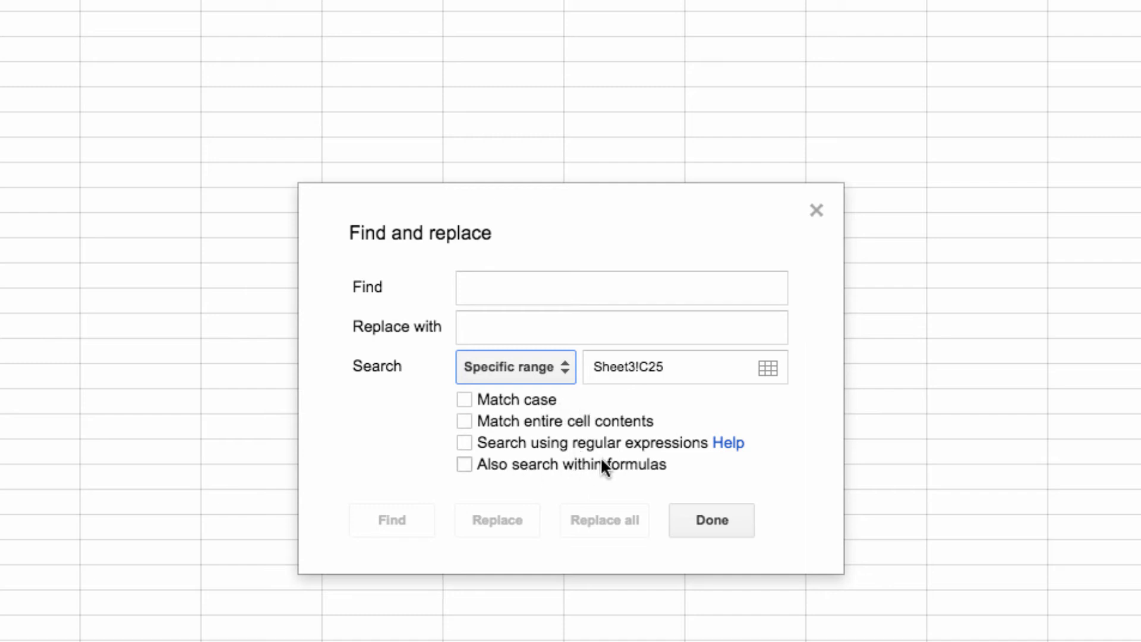
# - Dismiss the Find and replace dialog with Done
pyautogui.click(699, 522)
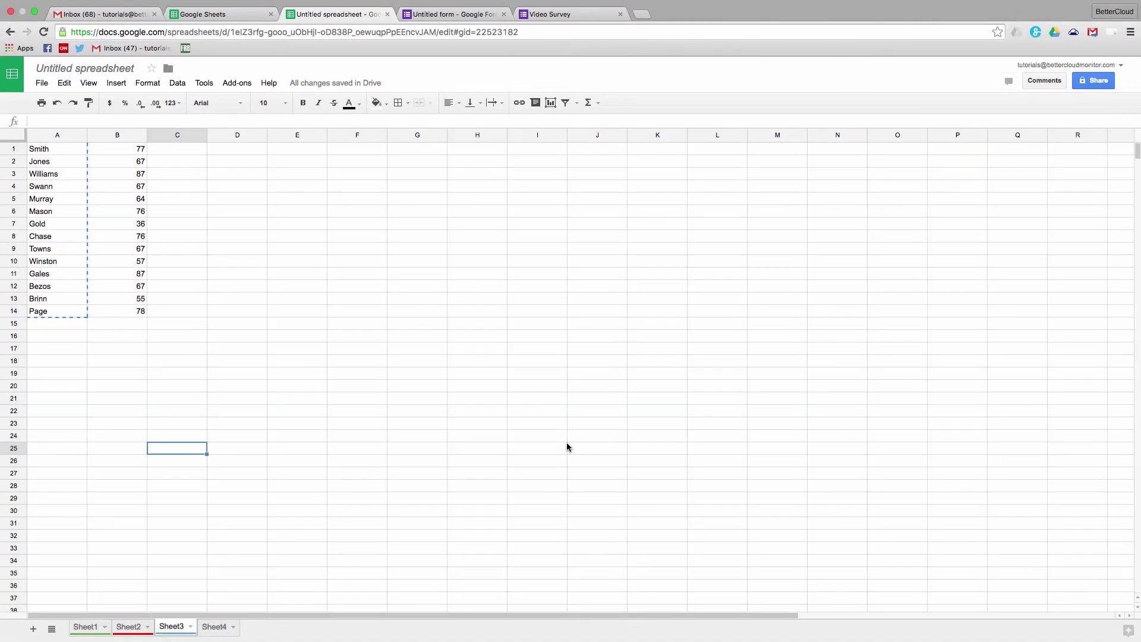